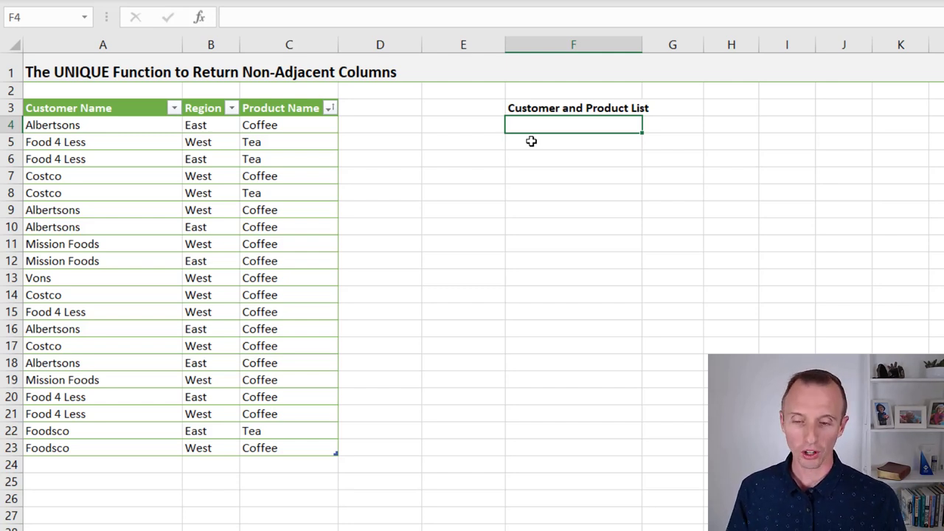
Start an INDEX formula in cell F4 with the whole tblUnique table as its array
{"action": "type", "text": "=in"}
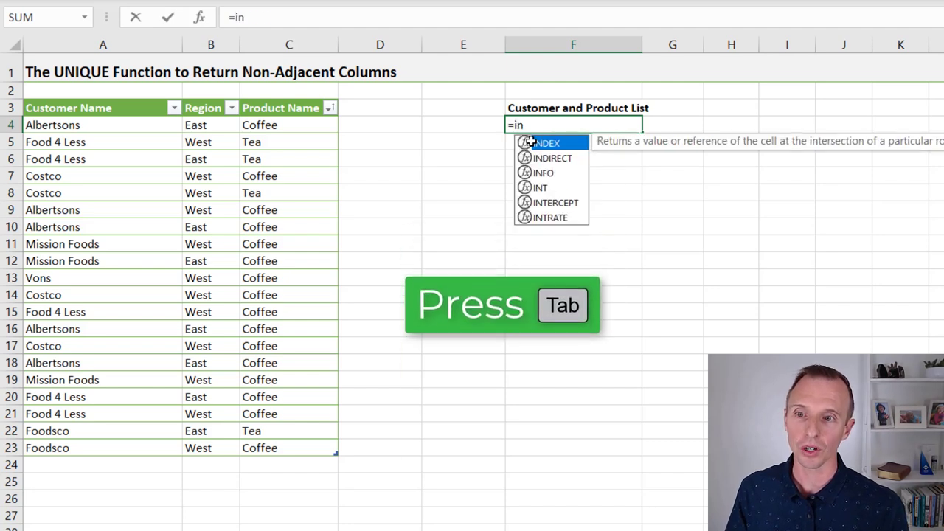
{"action": "key", "text": "Tab"}
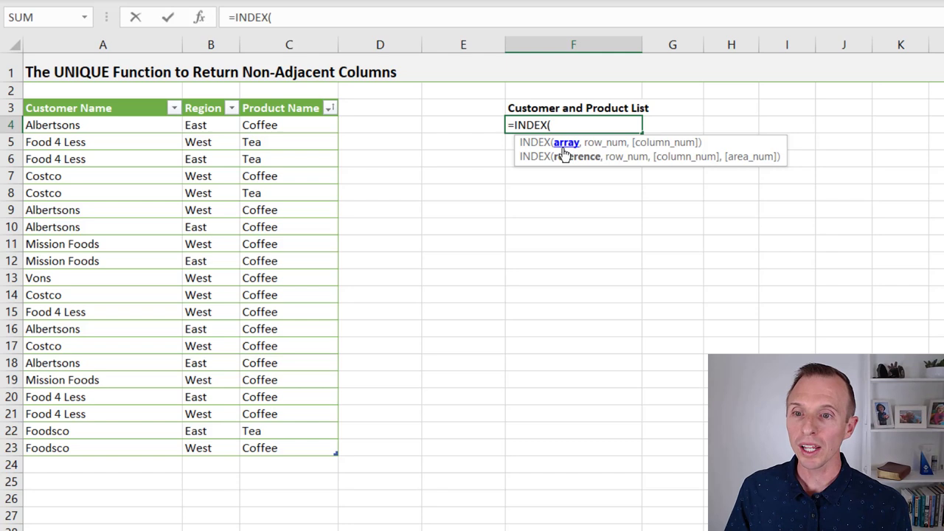
{"action": "left_click", "coordinate": [145, 126]}
{"action": "left_click_drag", "start_coordinate": [145, 127], "coordinate": [276, 437]}
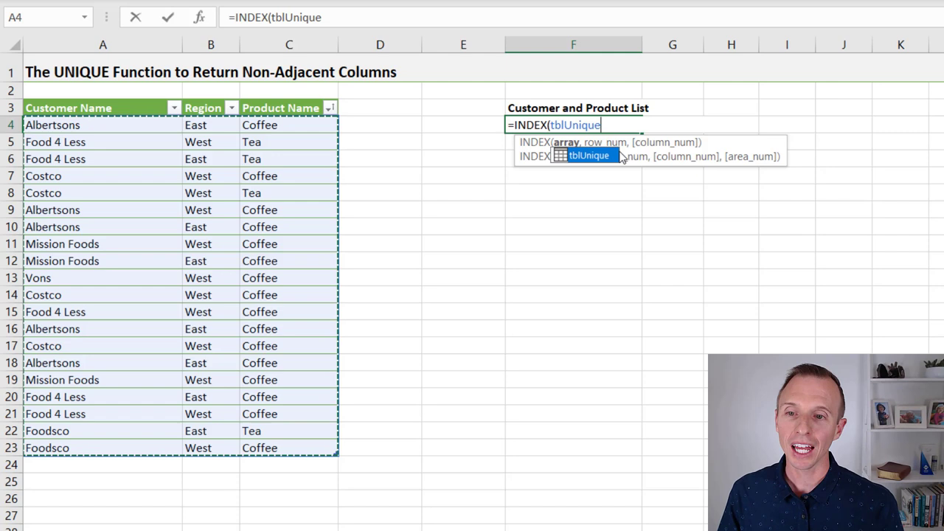
{"action": "type", "text": ","}
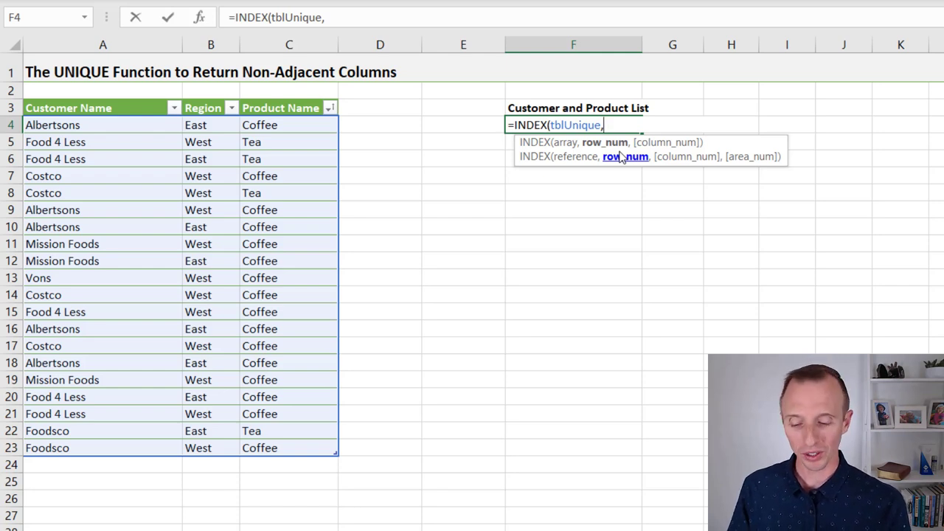
Add SEQUENCE(ROWS(tblUnique)) as the row number argument of the INDEX formula in F4
{"action": "type", "text": "seq"}
{"action": "key", "text": "Tab"}
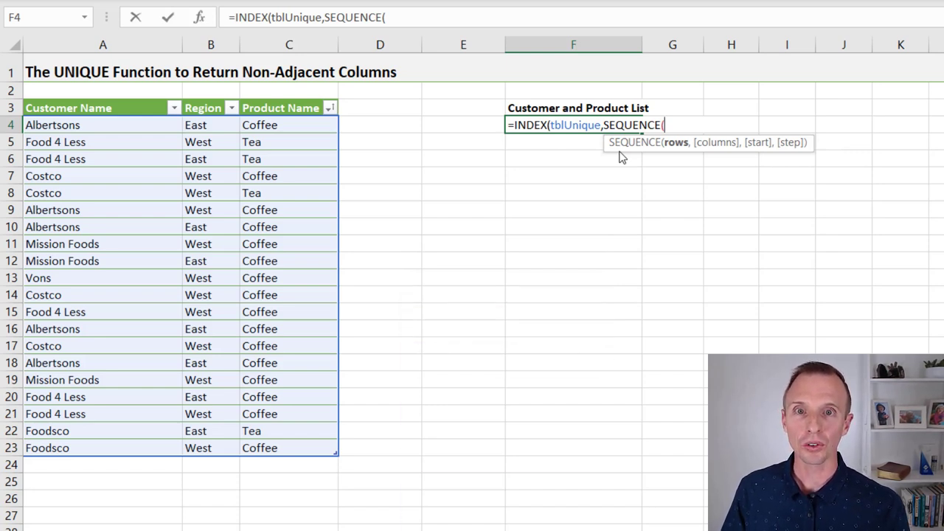
{"action": "type", "text": "rows("}
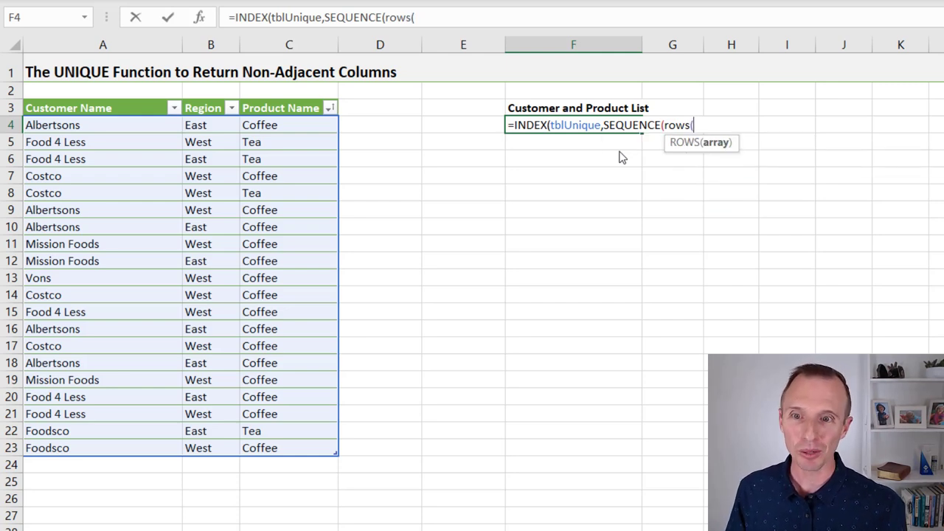
{"action": "left_click_drag", "start_coordinate": [165, 125], "coordinate": [300, 443]}
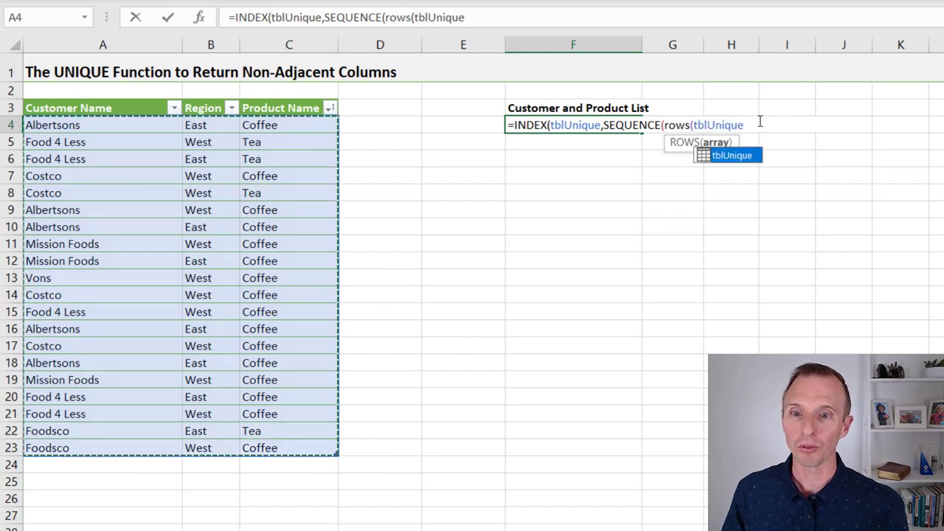
{"action": "type", "text": ")"}
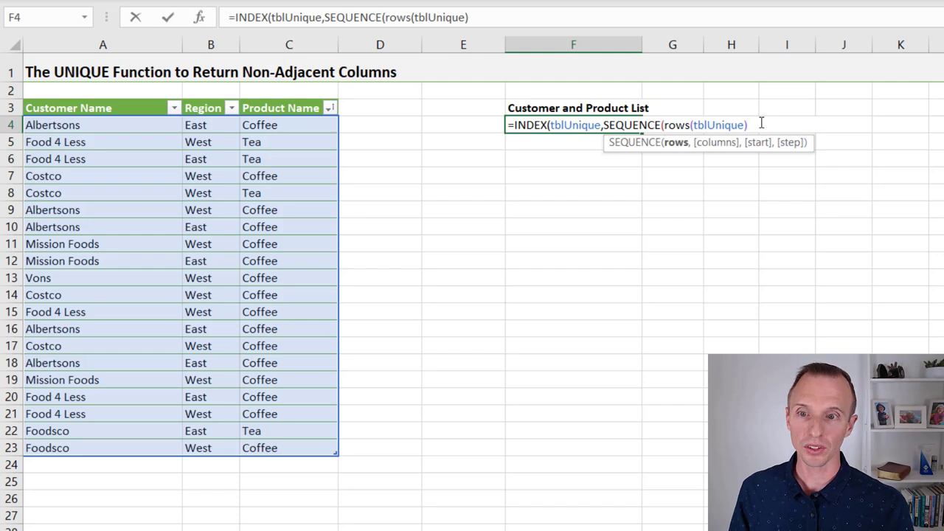
{"action": "type", "text": ")"}
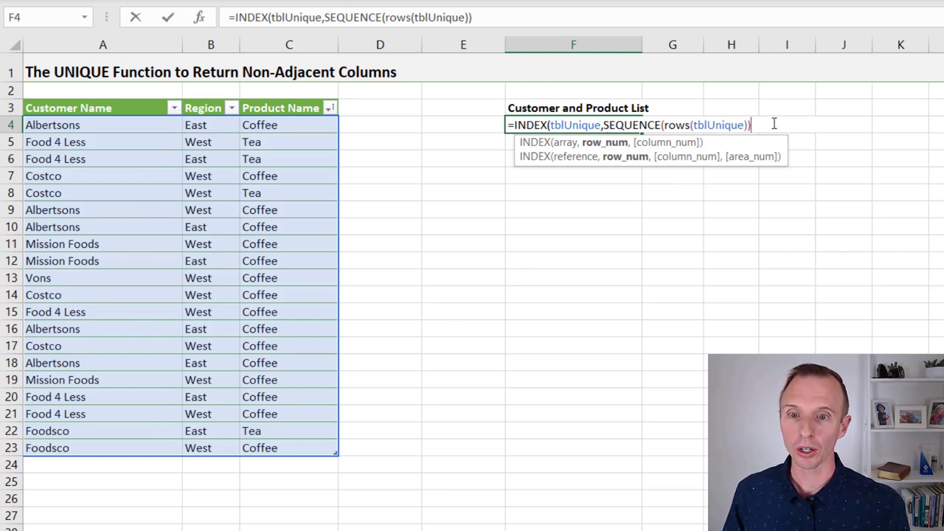
Give INDEX the column array {1,3} to return Customer Name and Product Name, and enter the formula in F4
{"action": "type", "text": ","}
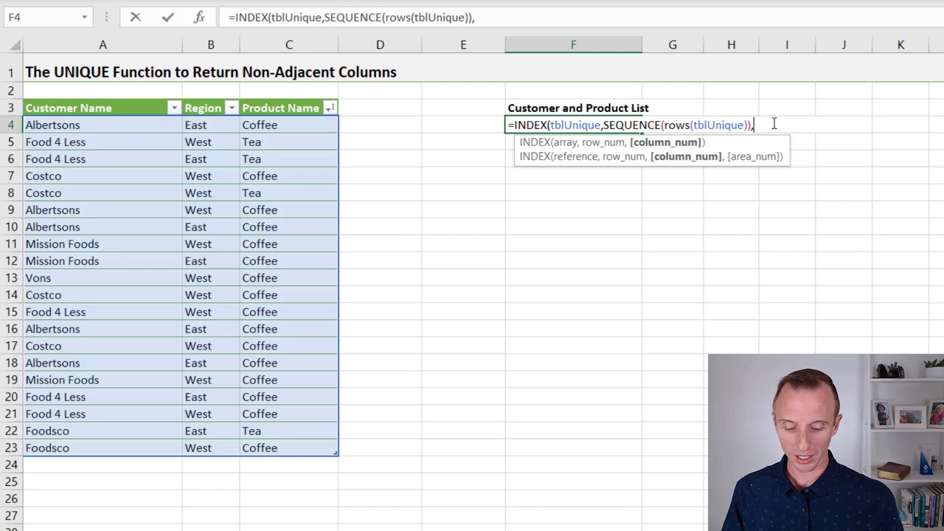
{"action": "type", "text": "{"}
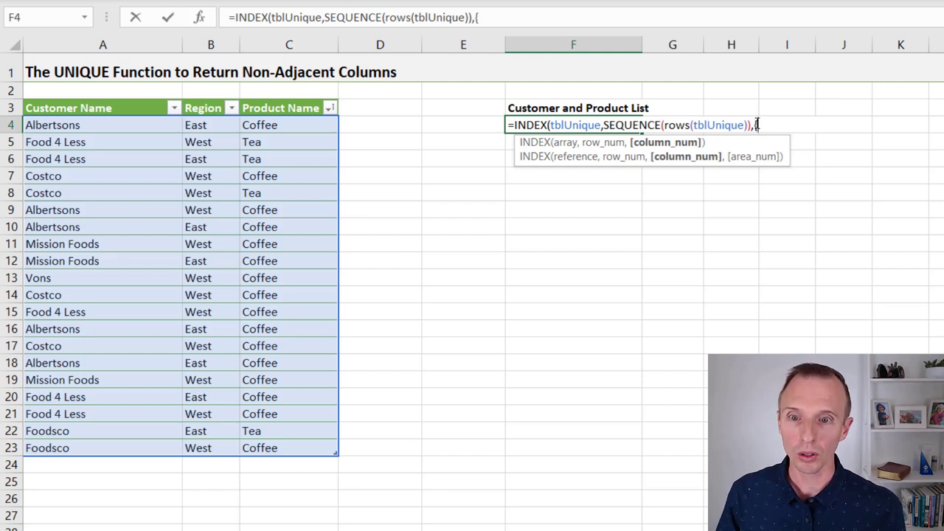
{"action": "type", "text": "1"}
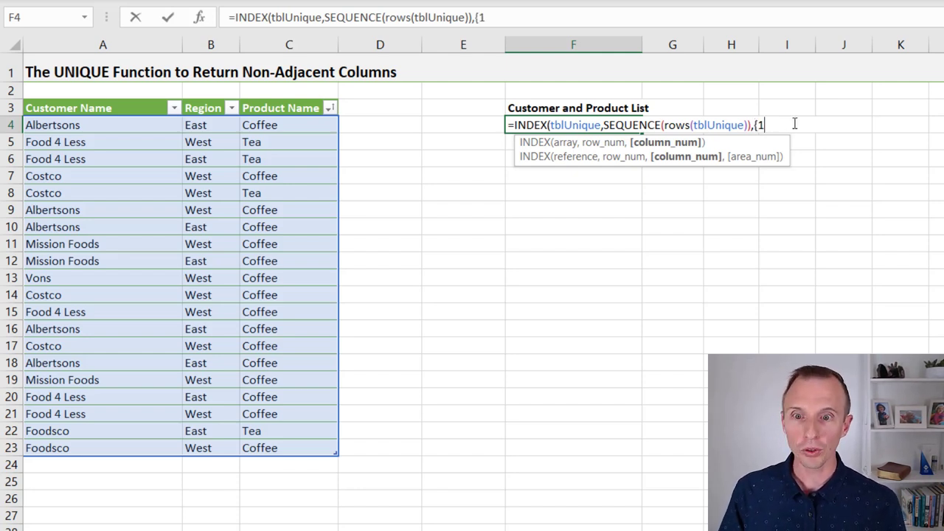
{"action": "type", "text": ",3"}
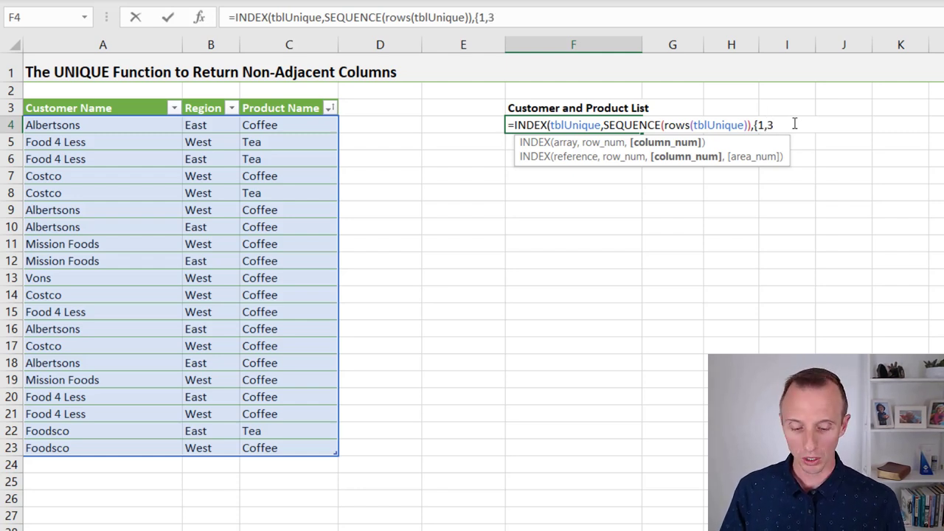
{"action": "type", "text": "}"}
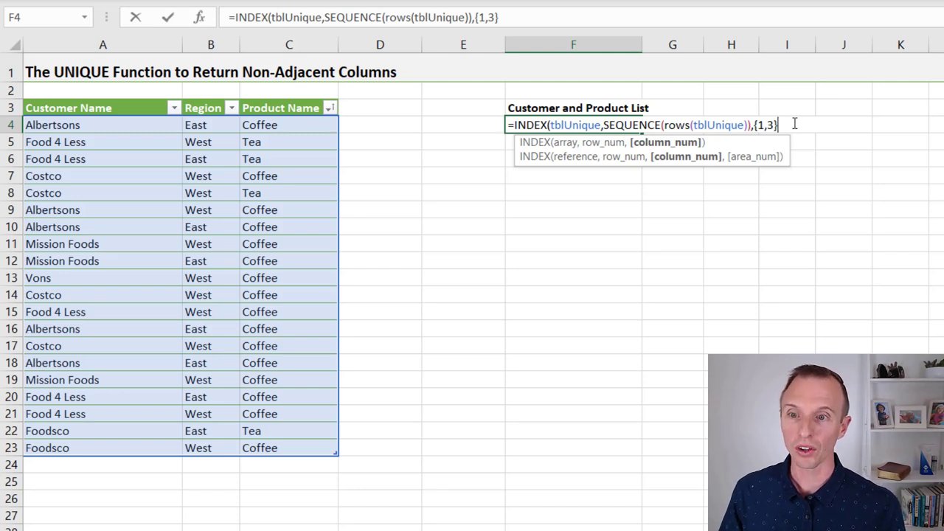
{"action": "type", "text": ")"}
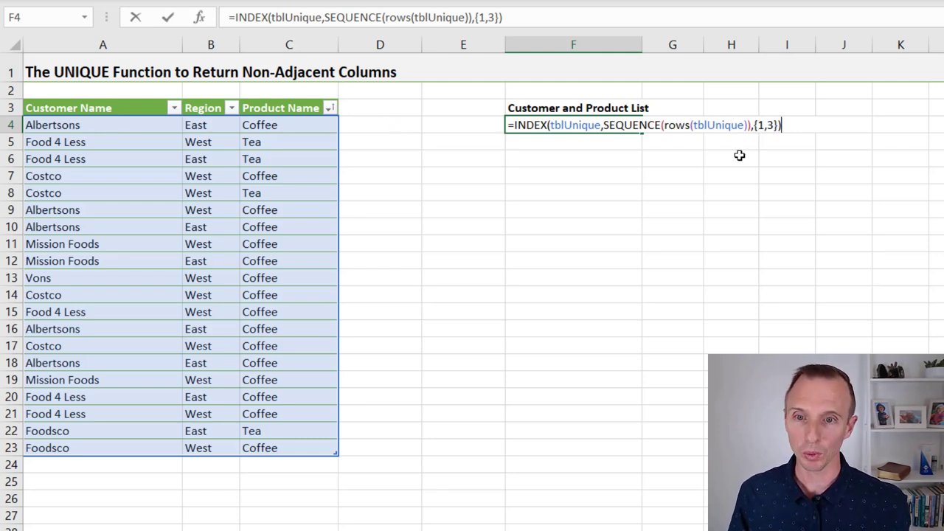
{"action": "key", "text": "Return"}
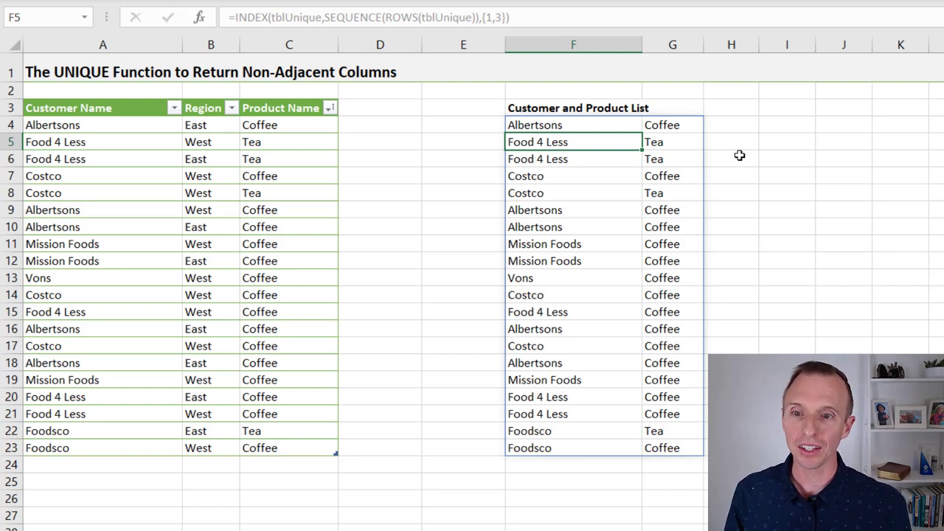
Wrap the INDEX formula in F4 in a UNIQUE function, using the full INDEX expression as its array
{"action": "left_click", "coordinate": [586, 125]}
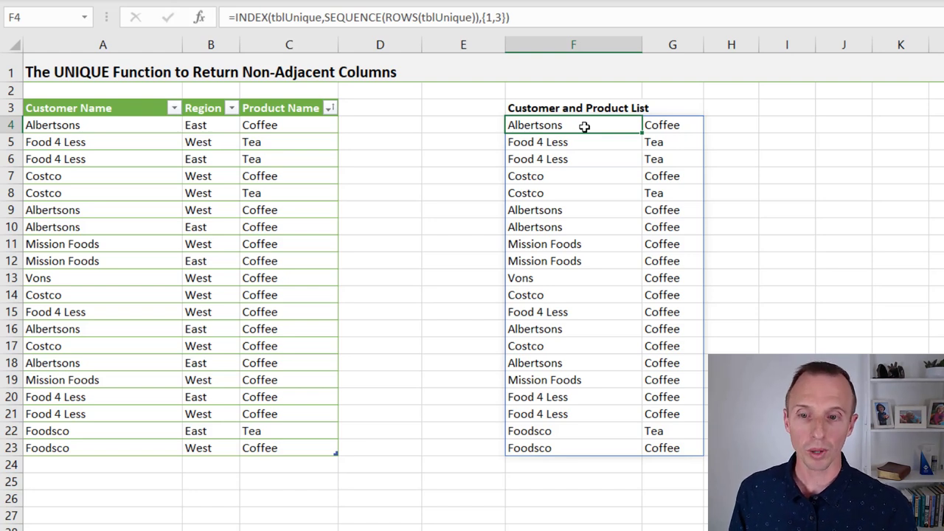
{"action": "double_click", "coordinate": [584, 126]}
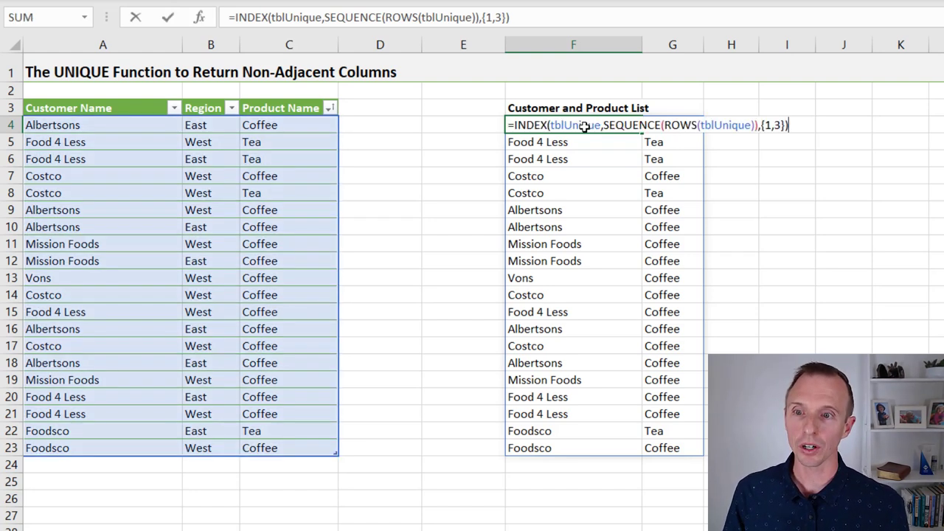
{"action": "left_click", "coordinate": [514, 125]}
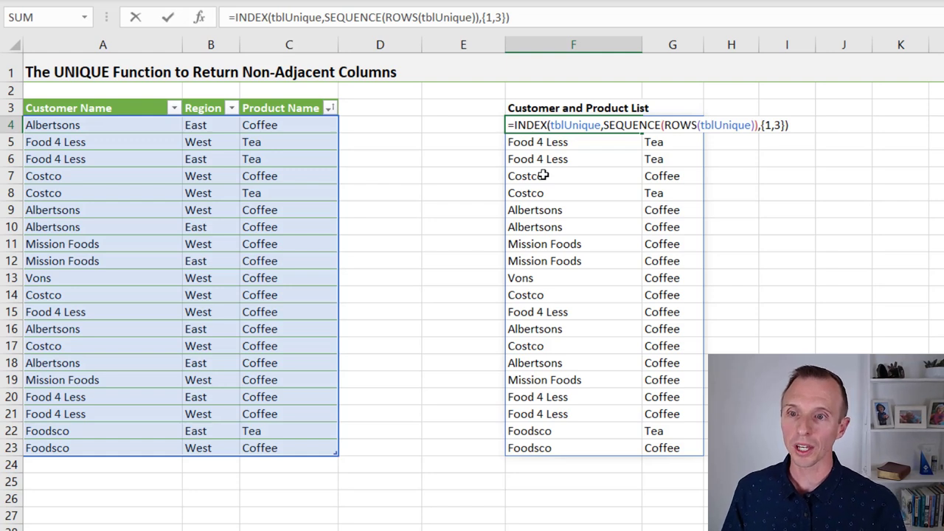
{"action": "type", "text": "uni"}
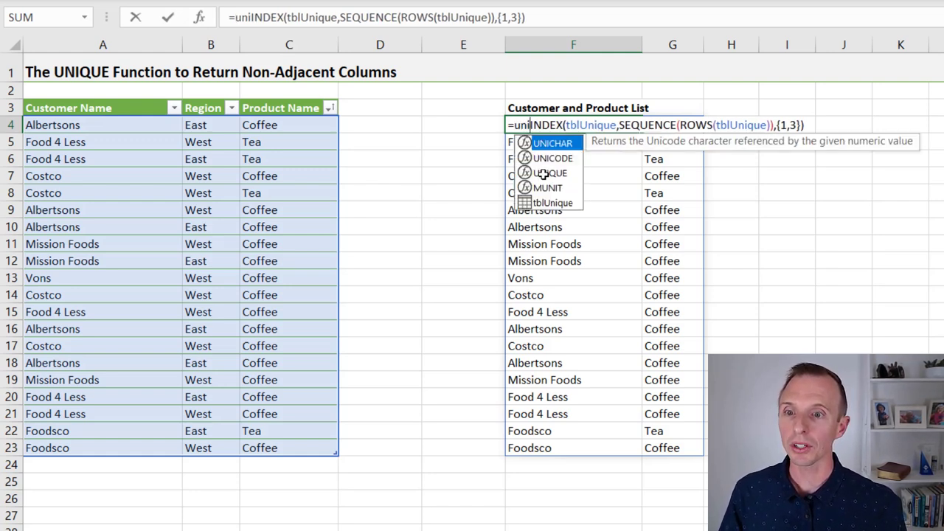
{"action": "left_click", "coordinate": [542, 173]}
{"action": "key", "text": "Tab"}
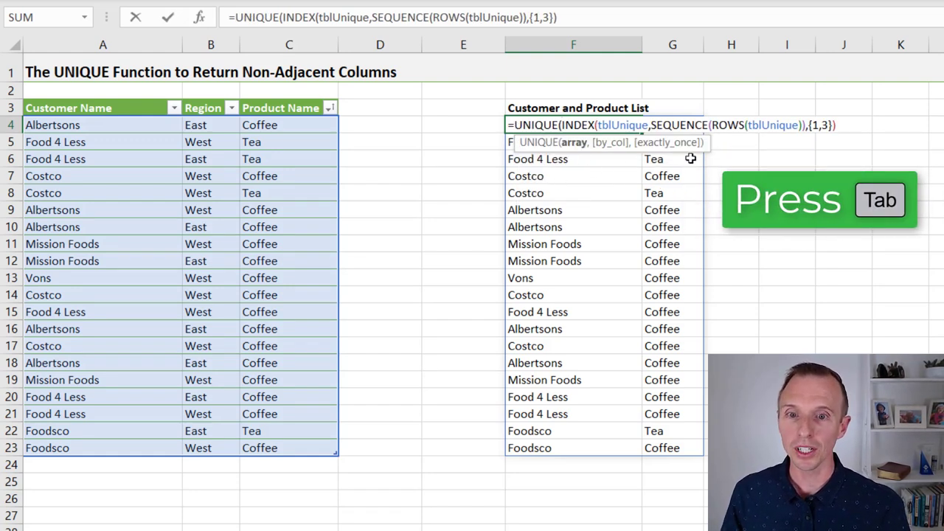
{"action": "left_click", "coordinate": [848, 127]}
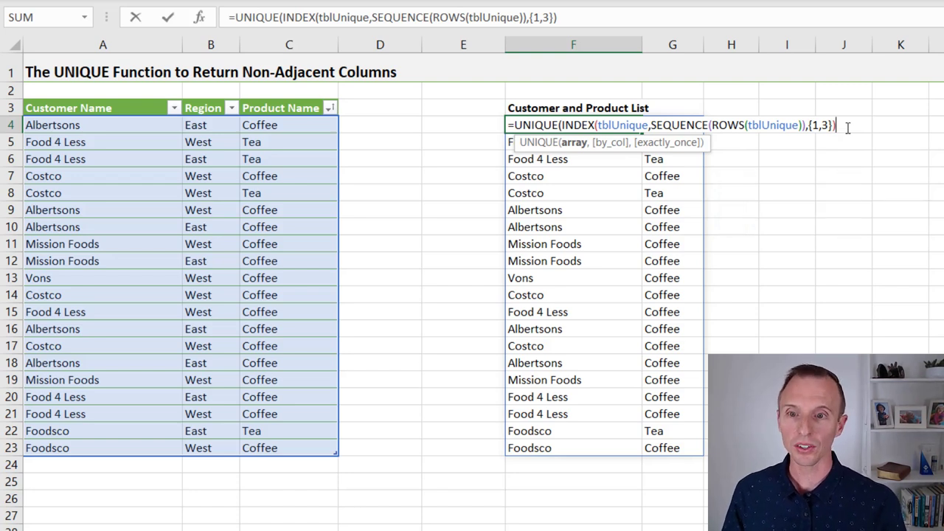
{"action": "type", "text": ")"}
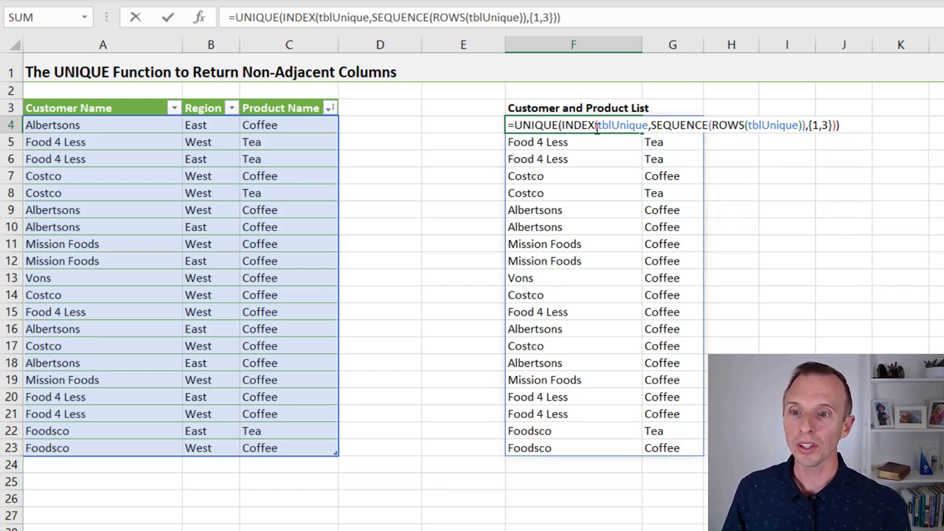
{"action": "left_click", "coordinate": [562, 126]}
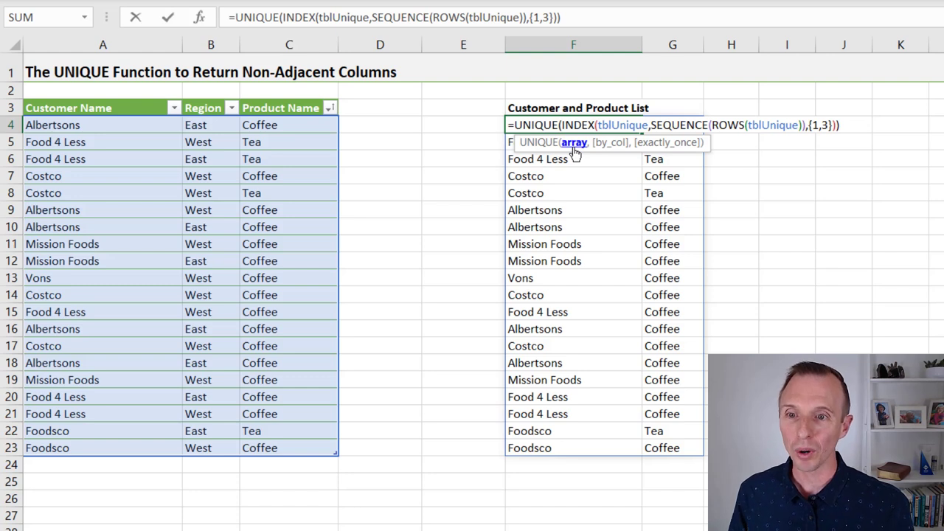
{"action": "left_click", "coordinate": [574, 151]}
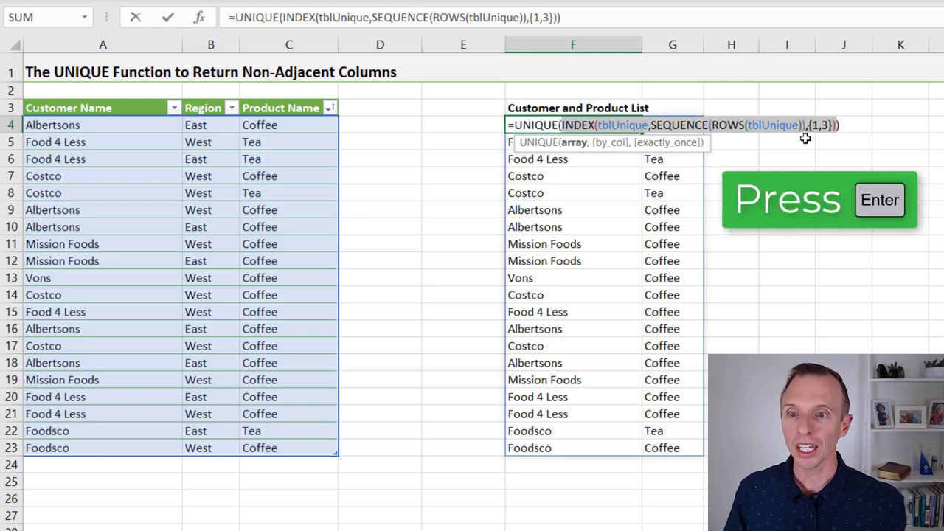
{"action": "key", "text": "Return"}
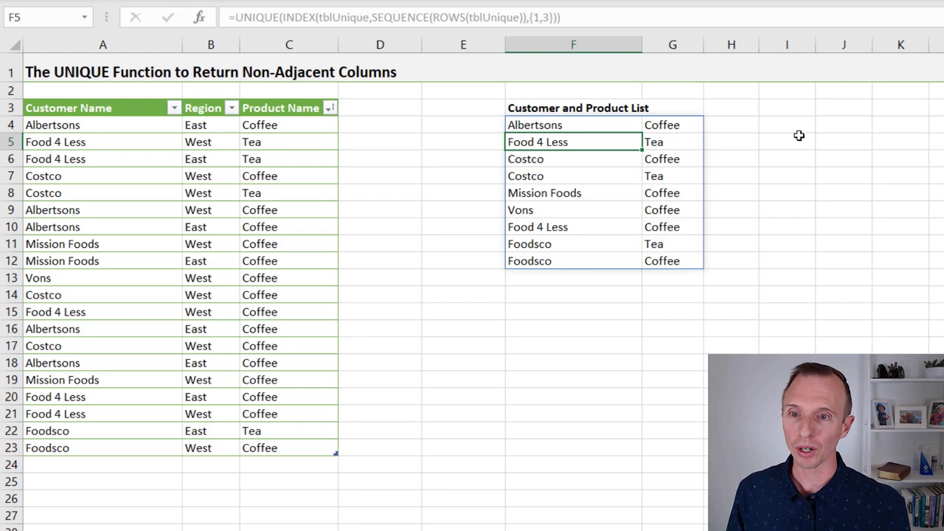
Wrap the UNIQUE formula in F4 in a SORT function to sort the customer and product list
{"action": "left_click", "coordinate": [582, 129]}
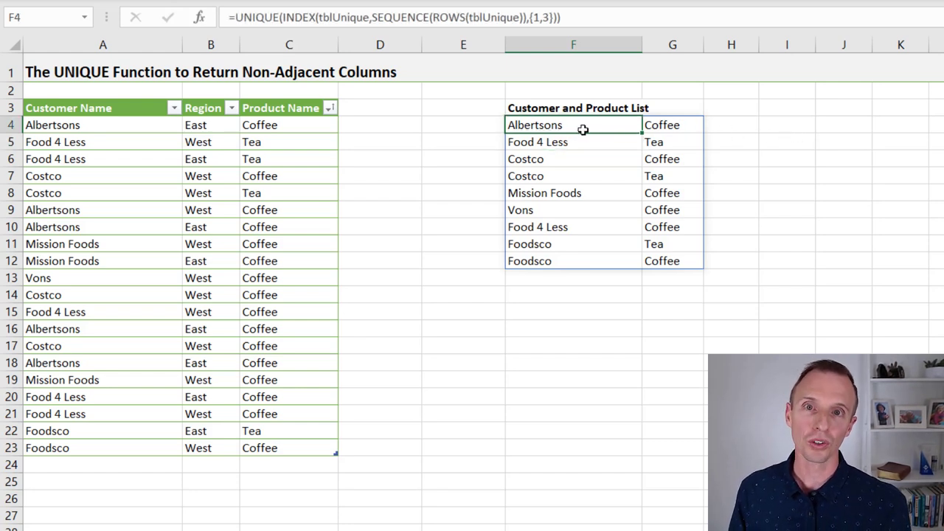
{"action": "double_click", "coordinate": [583, 129]}
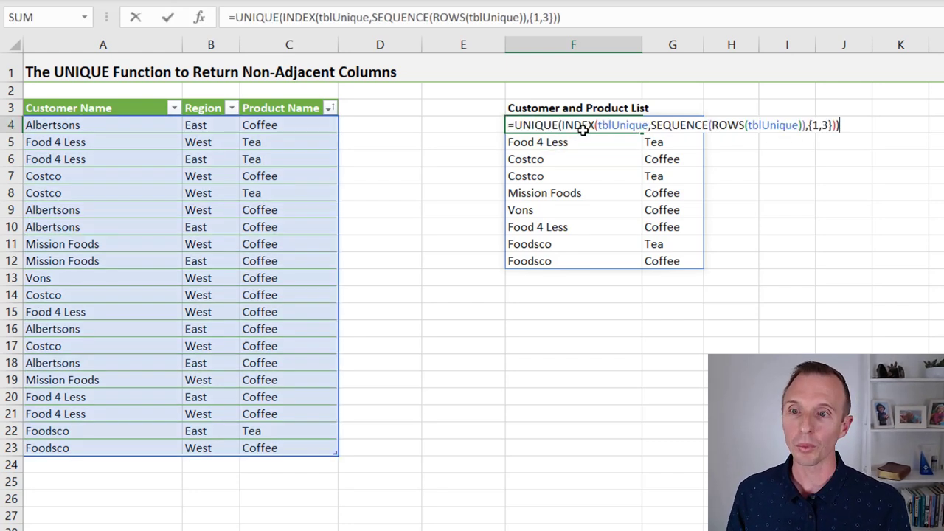
{"action": "left_click", "coordinate": [514, 124]}
{"action": "type", "text": "sort"}
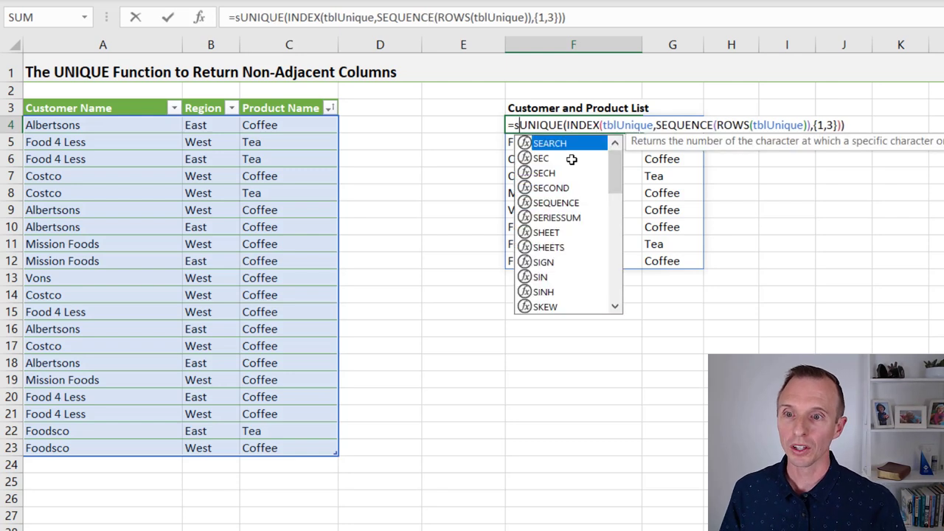
{"action": "key", "text": "Tab"}
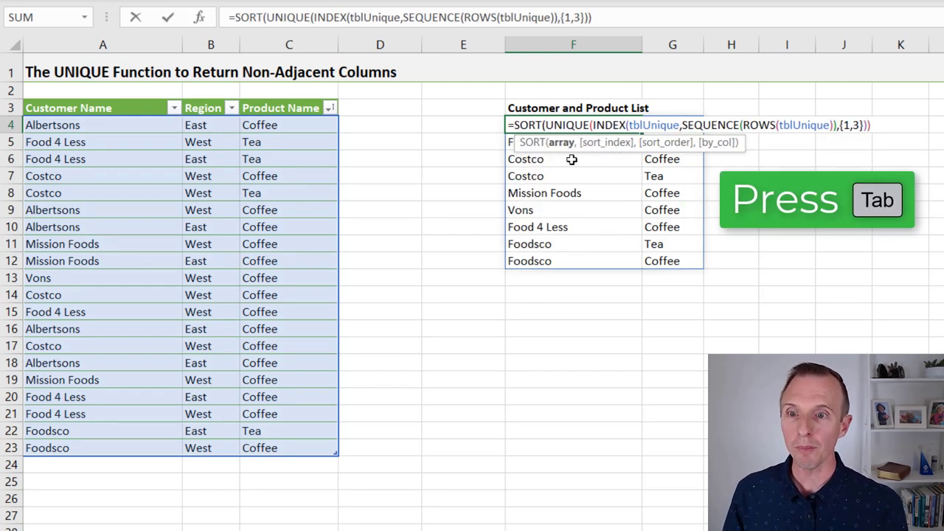
{"action": "left_click", "coordinate": [562, 151]}
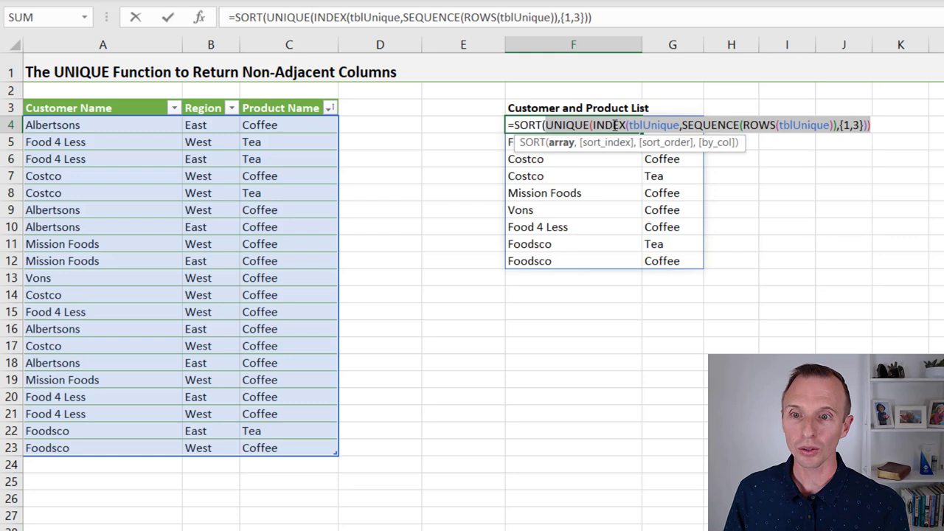
{"action": "left_click", "coordinate": [877, 125]}
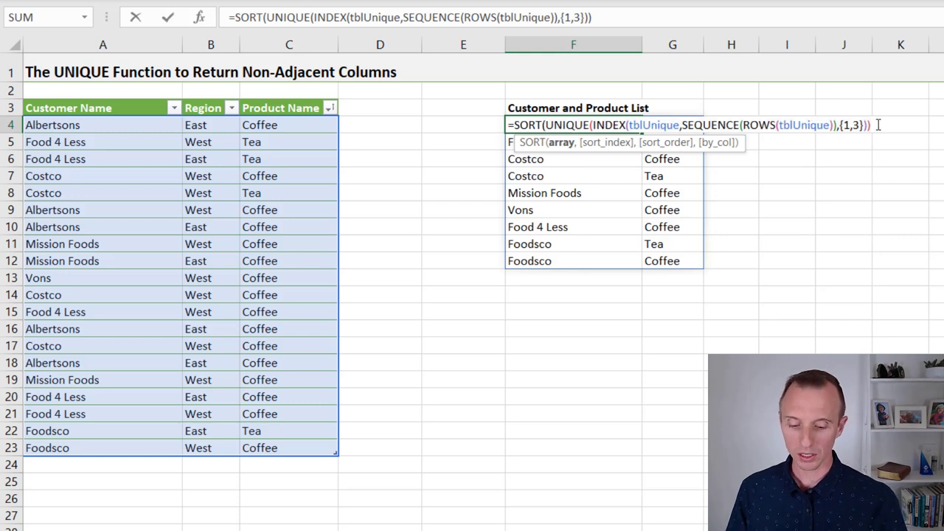
{"action": "type", "text": ")"}
{"action": "key", "text": "Return"}
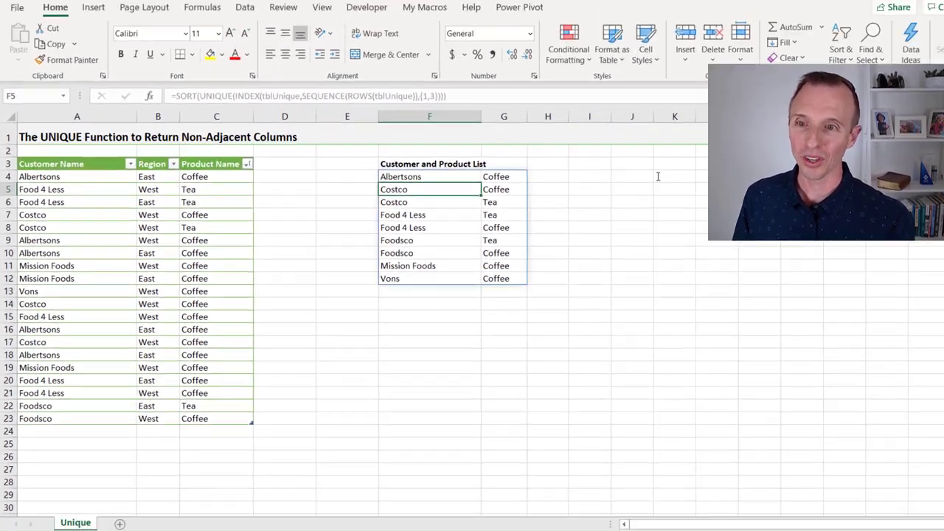
Open the formula in F4 and highlight the INDEX expression nested inside UNIQUE to examine it
{"action": "key", "text": "Up"}
{"action": "key", "text": "F2"}
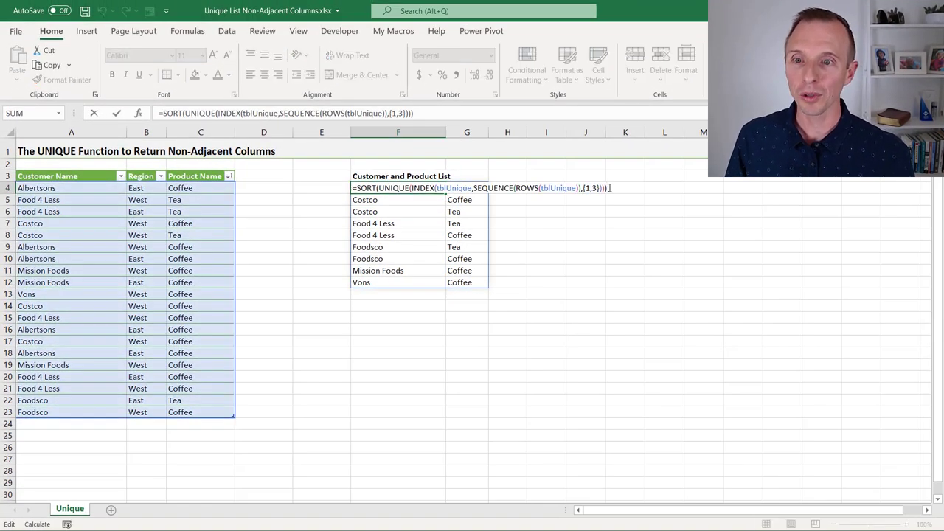
{"action": "left_click_drag", "start_coordinate": [412, 187], "coordinate": [603, 189]}
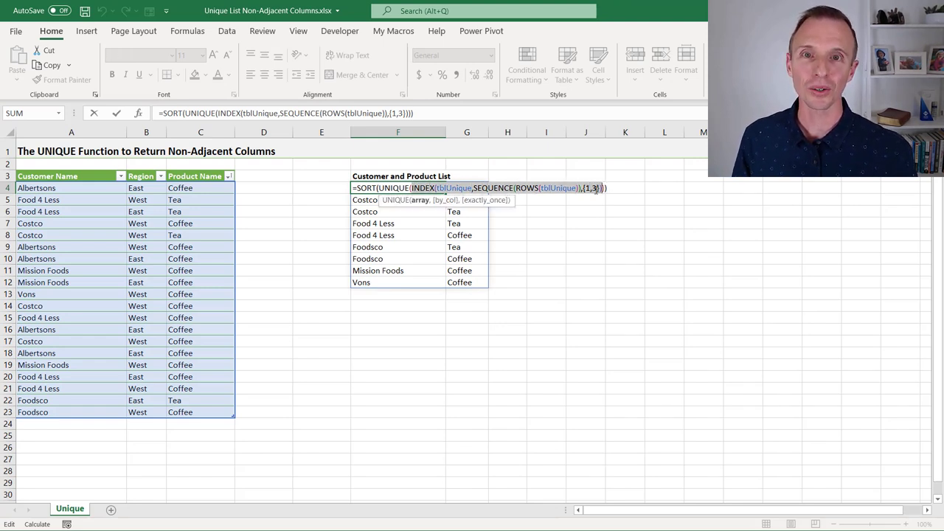